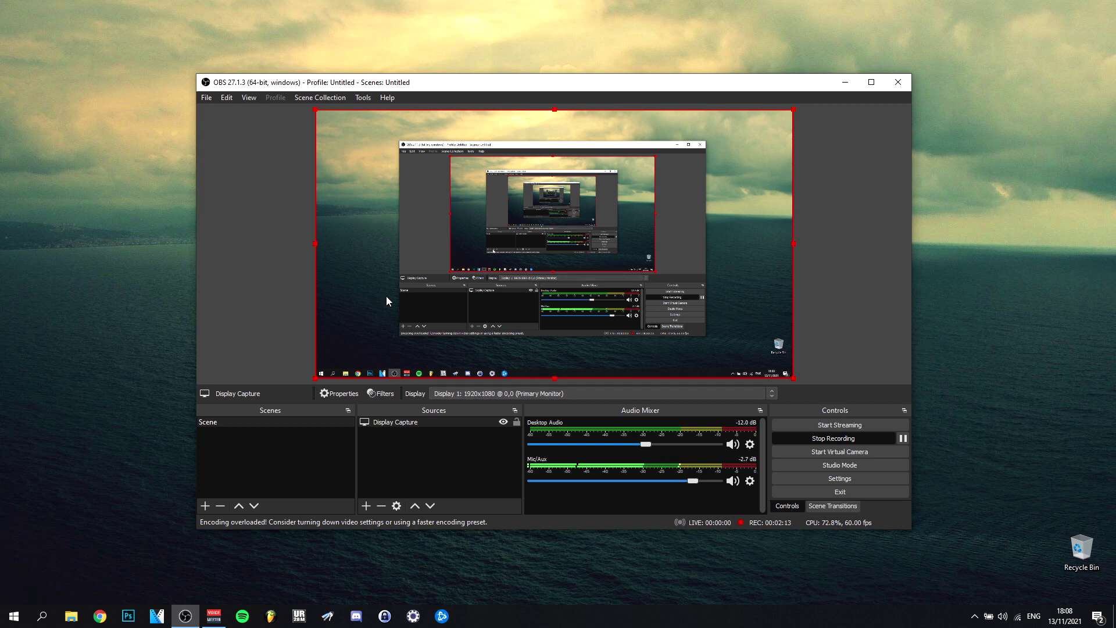
# Start adding a new scene from the scene list, then cancel it.
pyautogui.rightClick(298, 441)
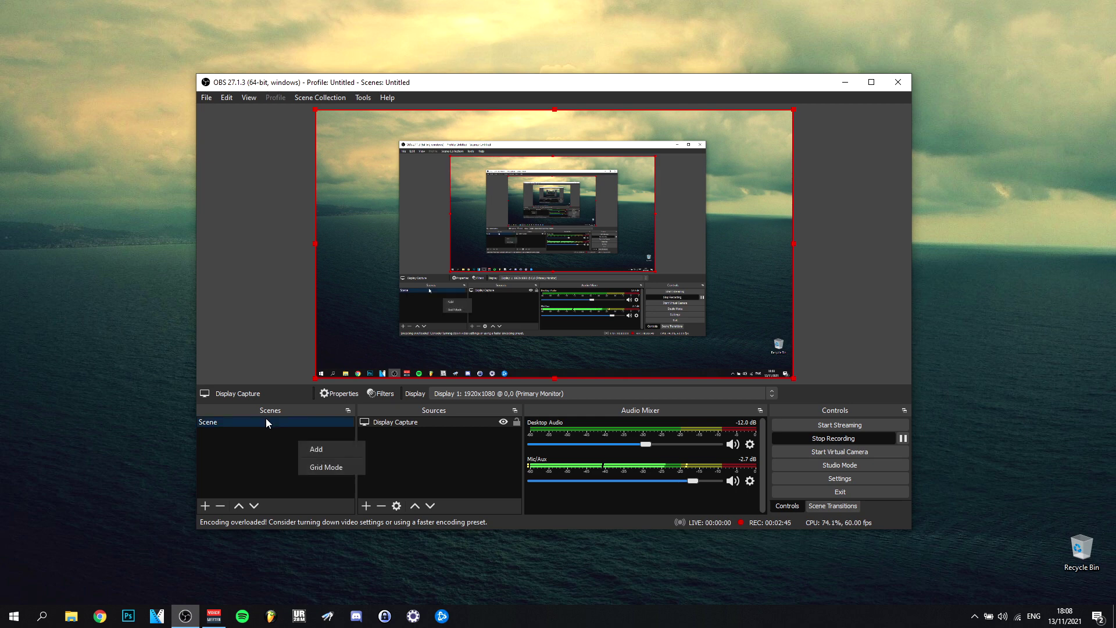
pyautogui.click(325, 451)
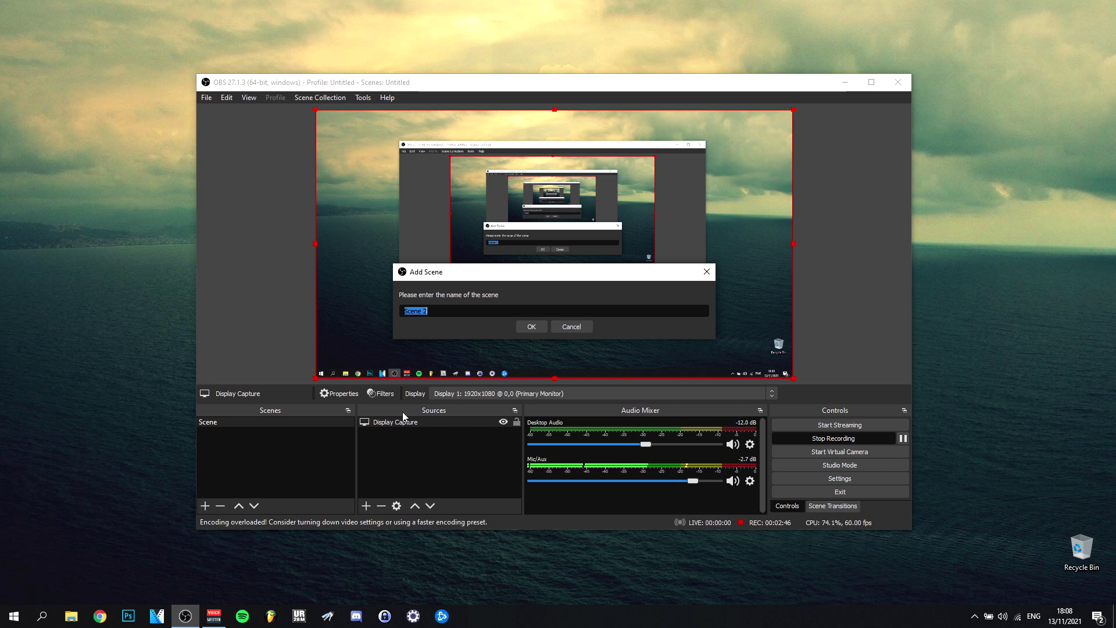
pyautogui.press('Escape')
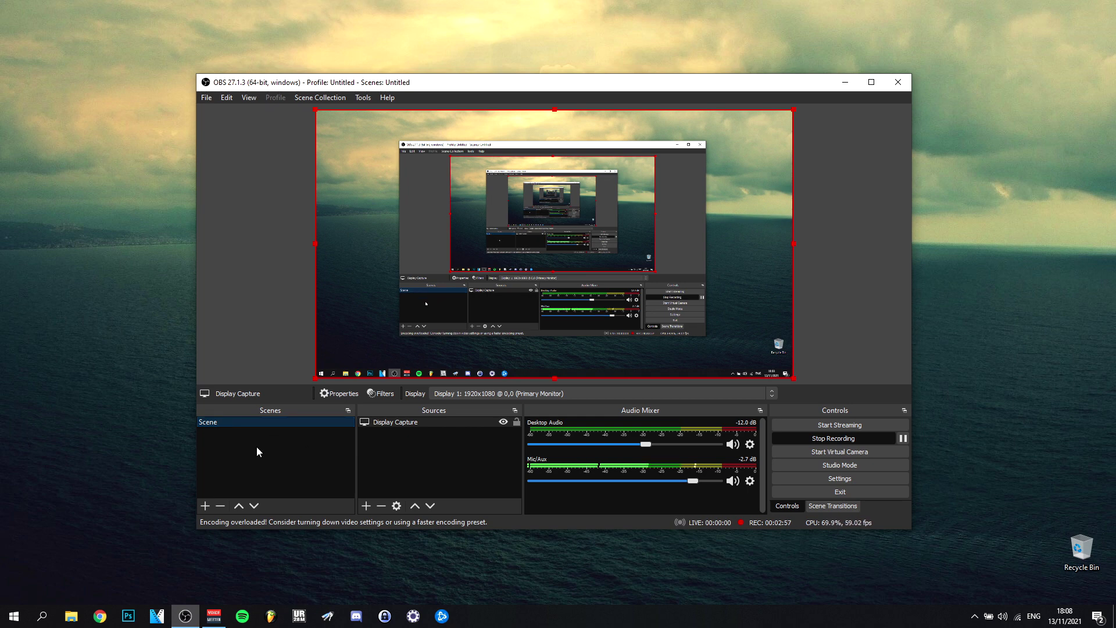
# Deselect Display Capture and bring up the add-source menu, closing it without adding anything.
pyautogui.click(417, 451)
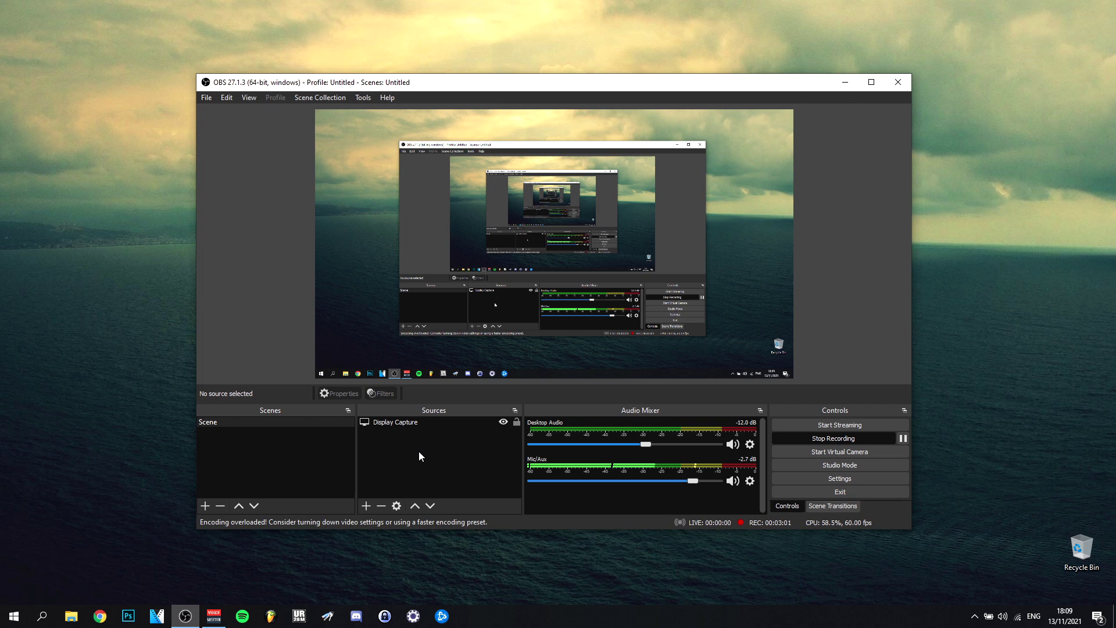
pyautogui.rightClick(419, 457)
pyautogui.moveTo(500, 459)
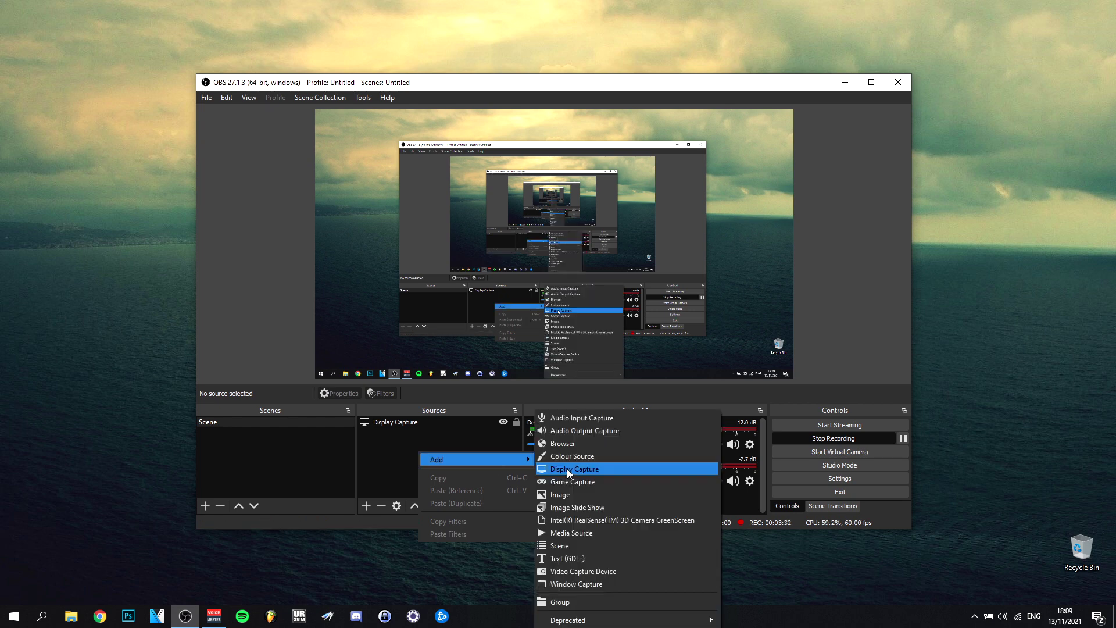
pyautogui.click(438, 442)
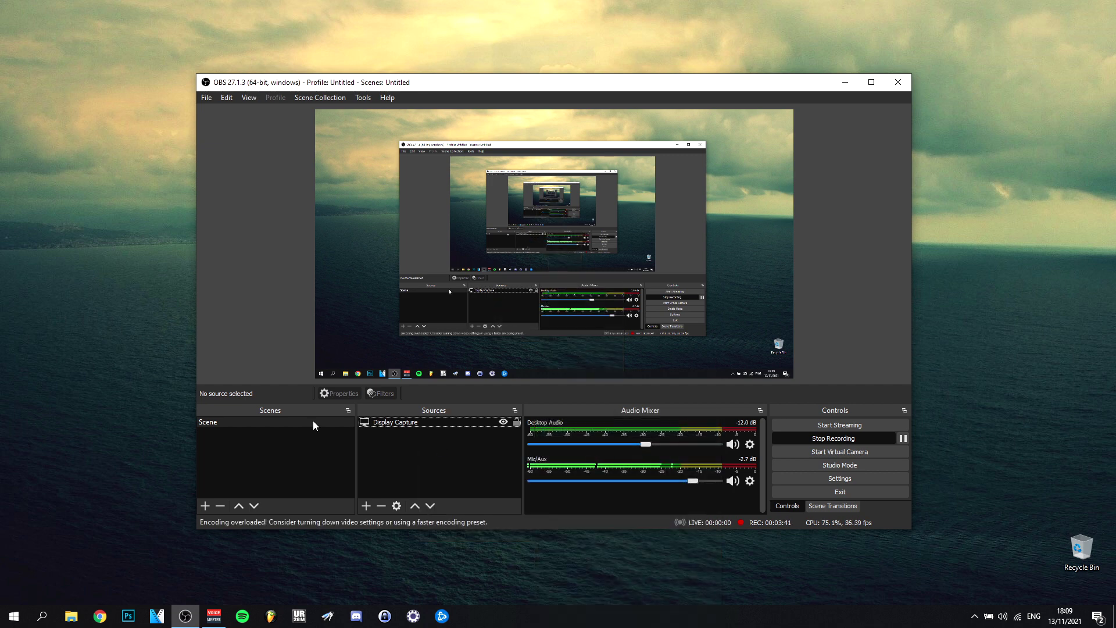
# Select Display Capture and open Settings on the Output page (x264, CBR 2500 Kbps, veryfast).
pyautogui.click(697, 361)
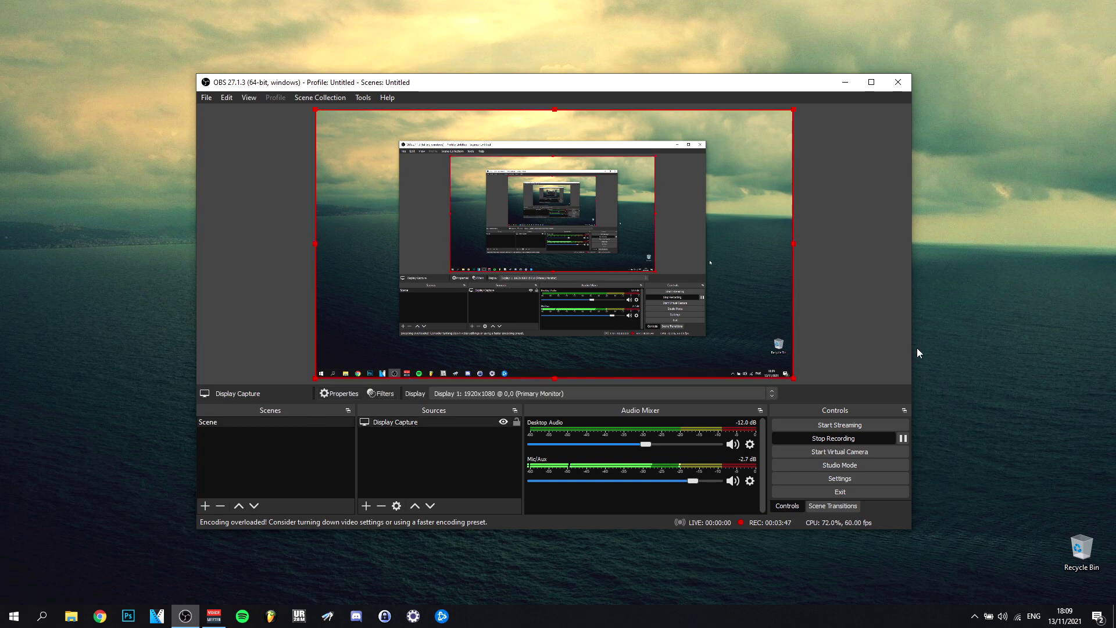
pyautogui.click(849, 482)
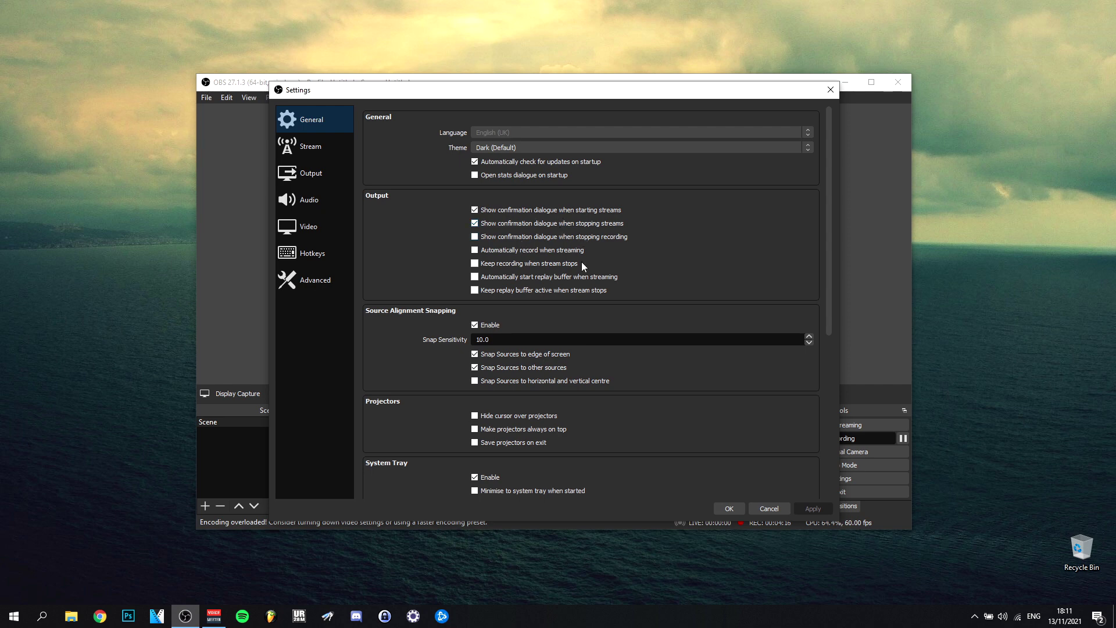
pyautogui.scroll(-5, 426, 251)
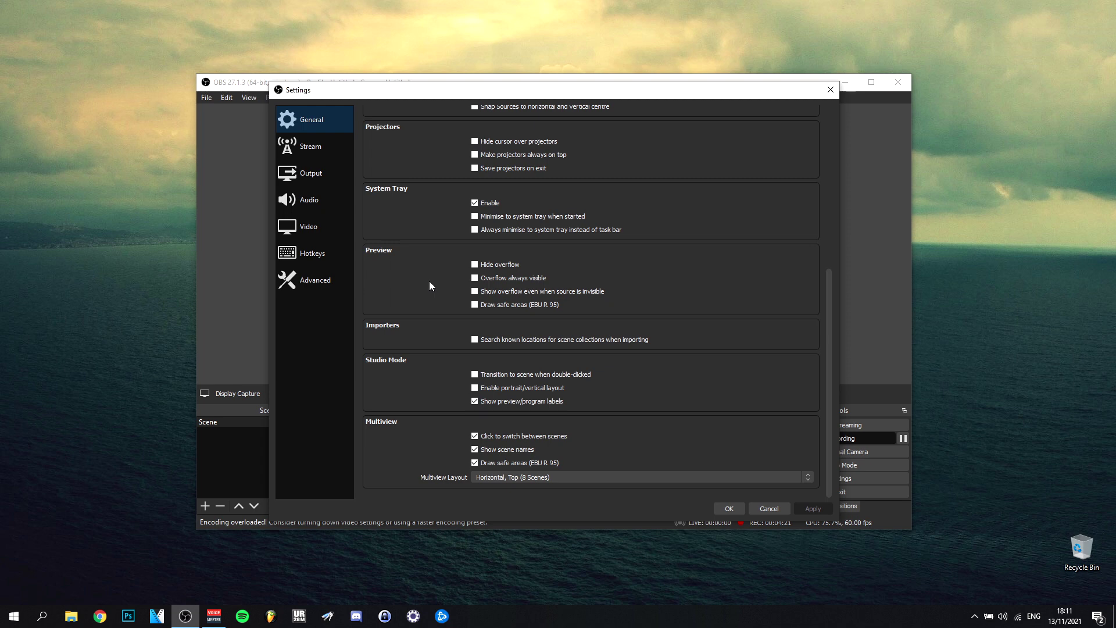
pyautogui.click(311, 173)
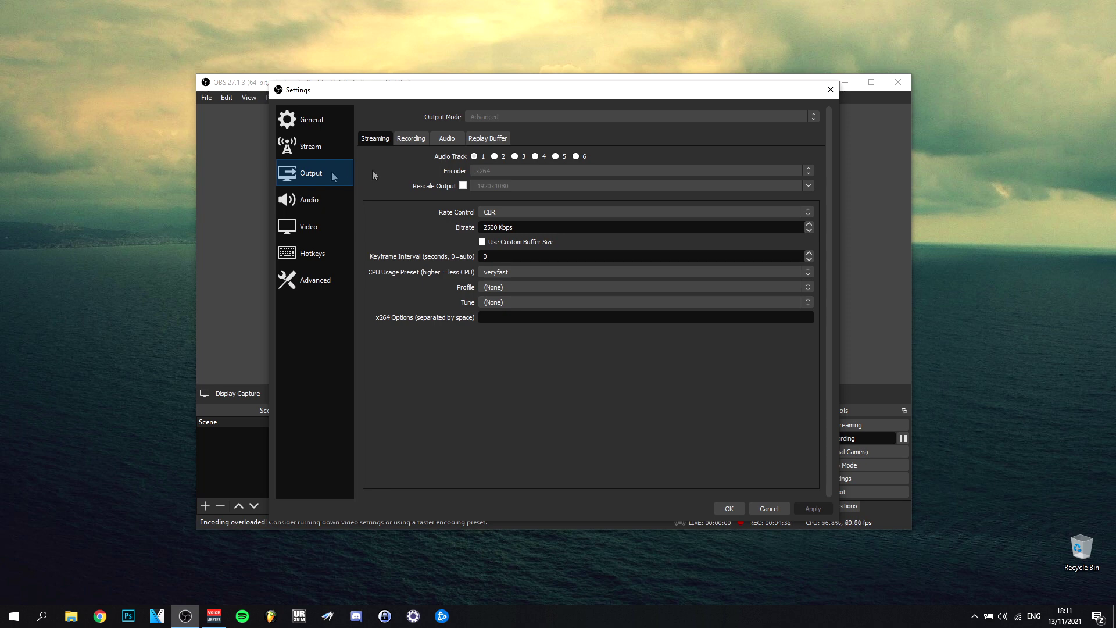
# Show Recording output (mp4, CBR 50000 Kbps) and expand the CPU usage preset list.
pyautogui.click(408, 139)
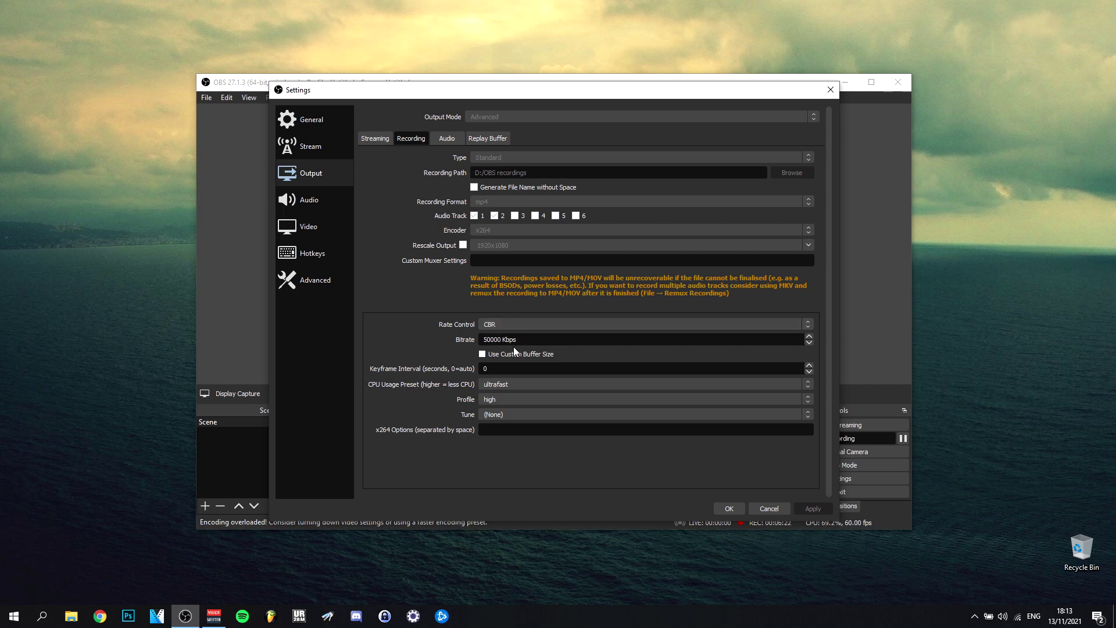
pyautogui.click(498, 389)
pyautogui.click(495, 395)
pyautogui.click(495, 395)
pyautogui.click(497, 398)
pyautogui.click(501, 401)
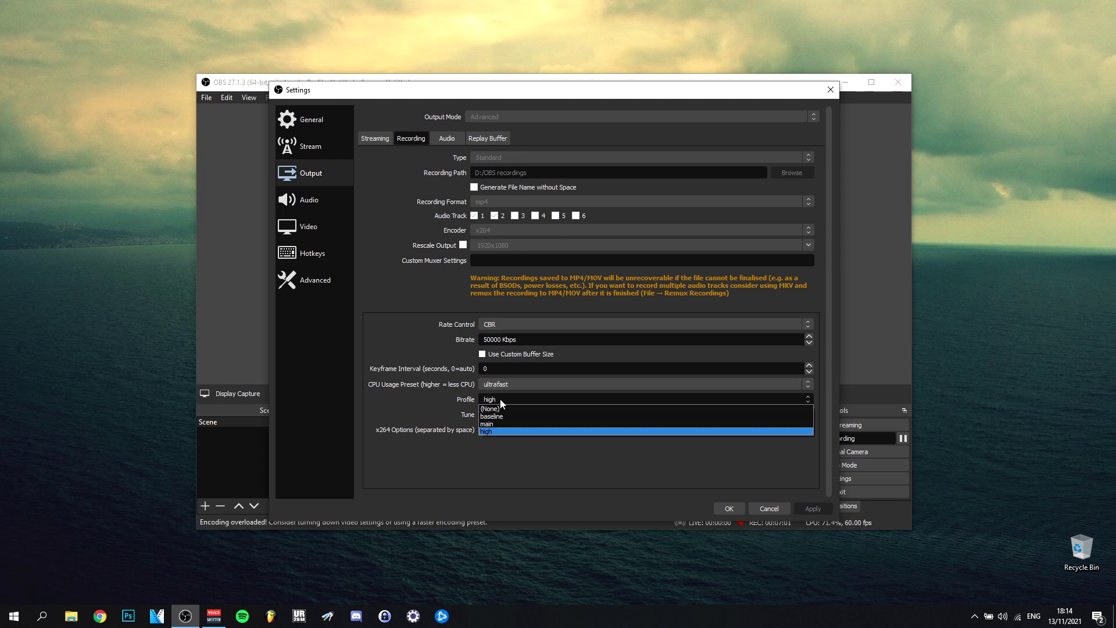
pyautogui.click(492, 430)
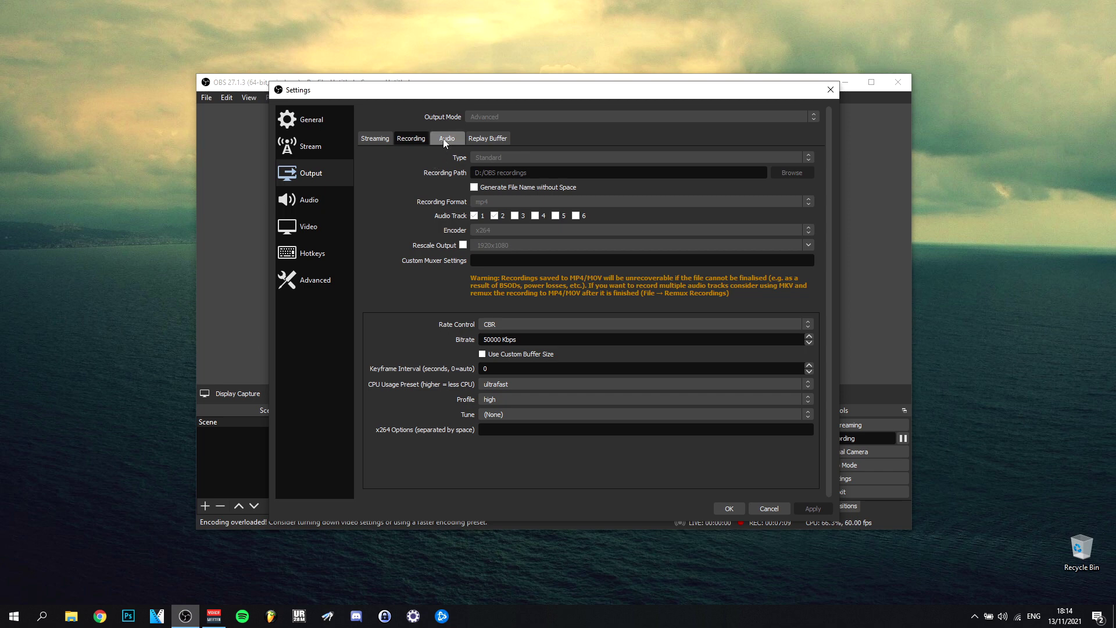
# Review the Output audio tracks, then show the Audio page (48 kHz stereo, VoiceMeeter mic).
pyautogui.click(464, 144)
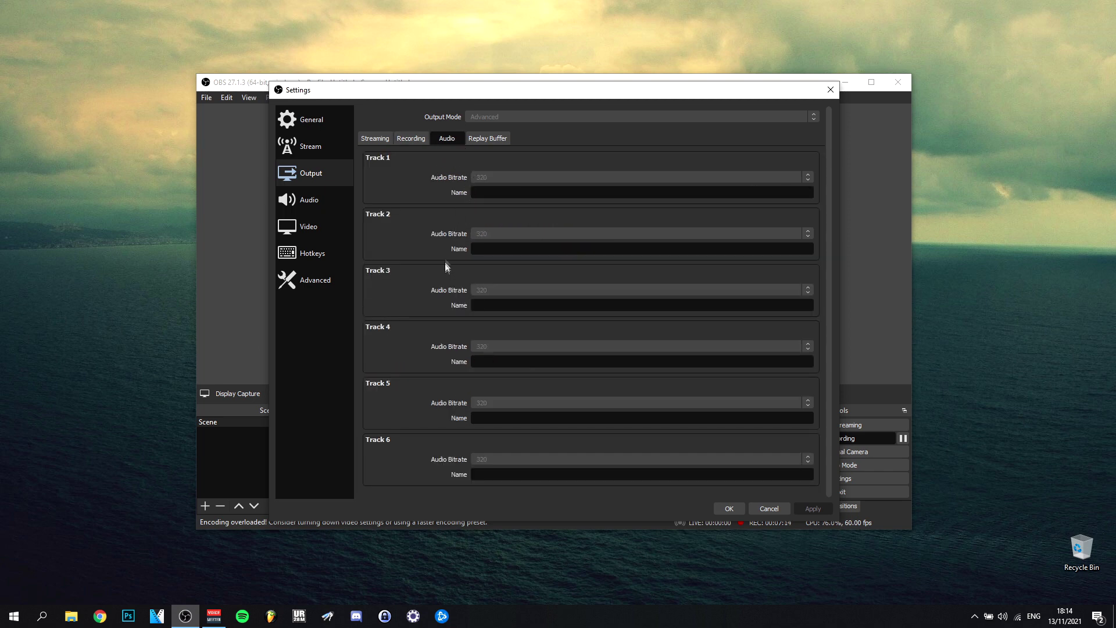
pyautogui.scroll(-1, 534, 233)
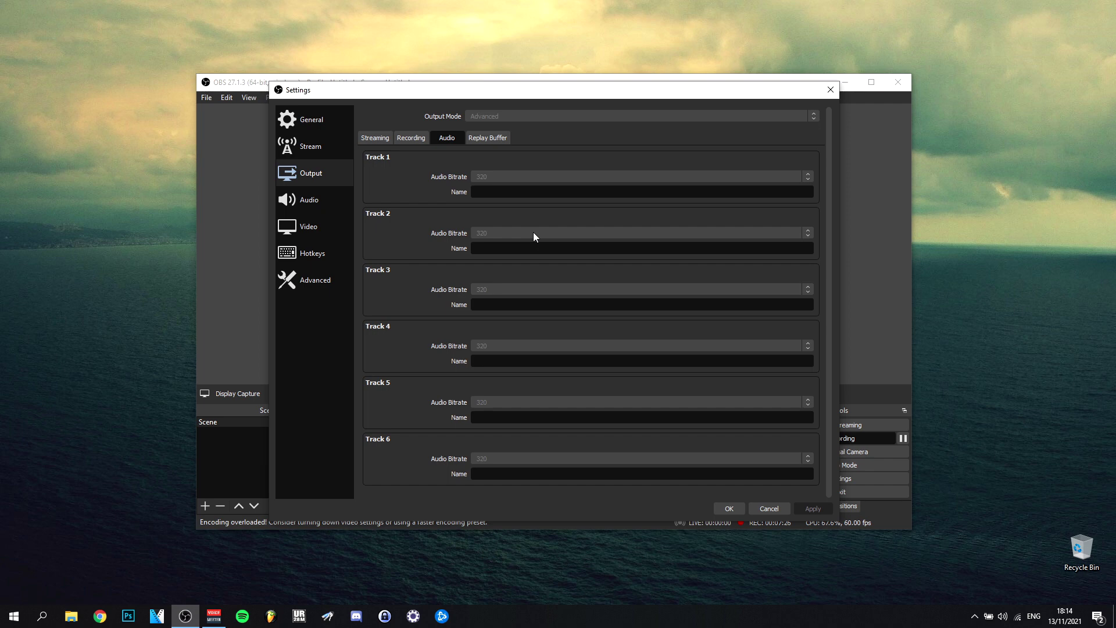
pyautogui.scroll(1, 535, 233)
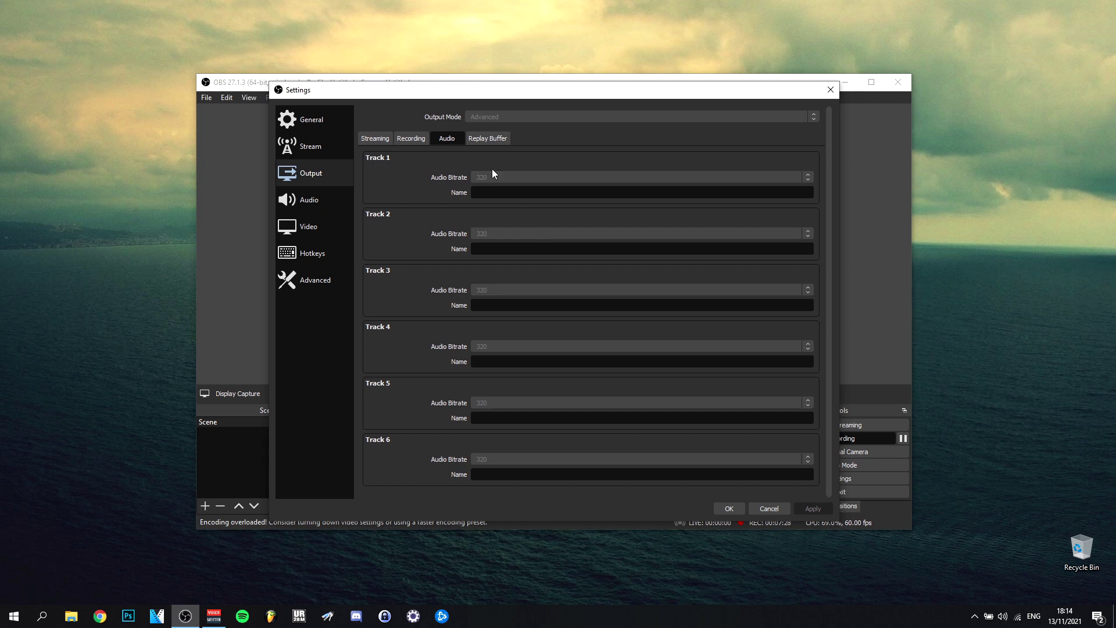
pyautogui.press('Down')
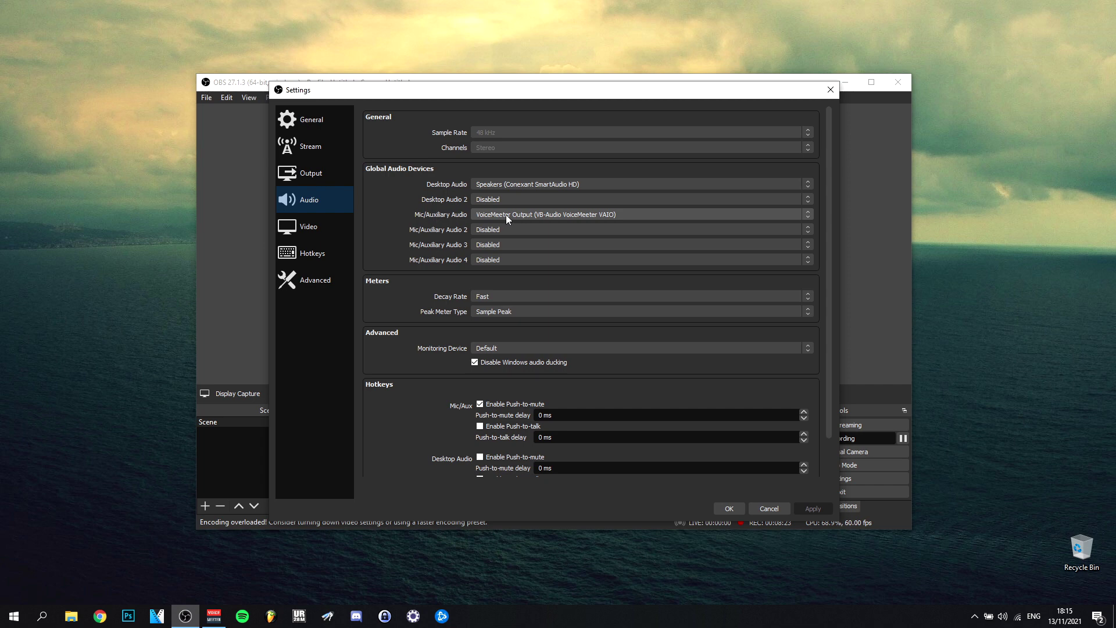
# Show the Video page: 1920x1080 base and output, Lanczos filter, 60 FPS.
pyautogui.click(313, 226)
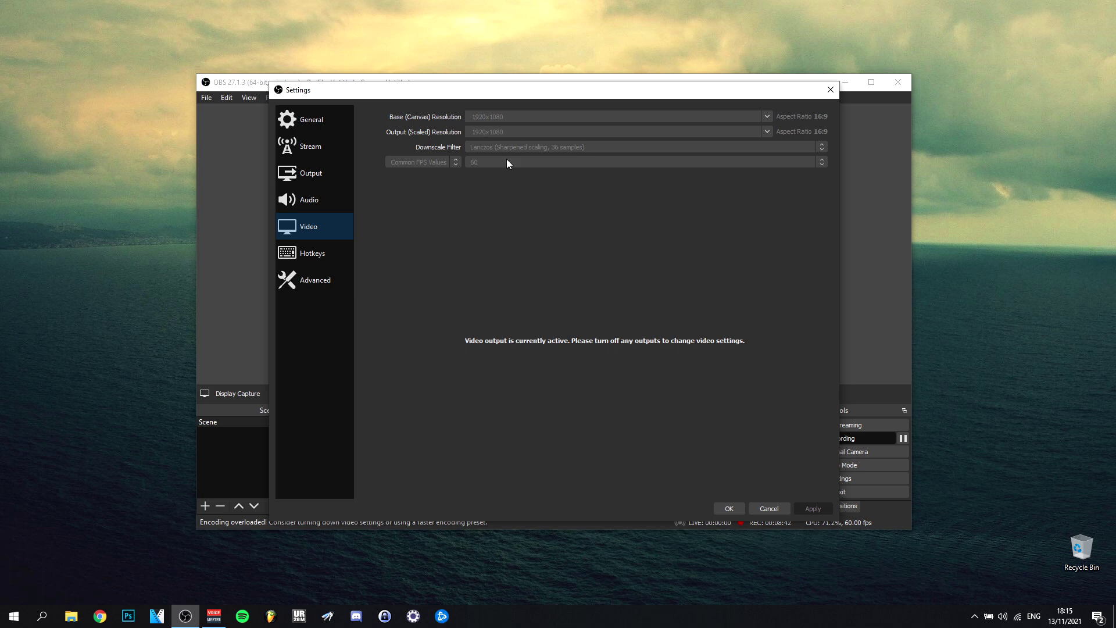
# Browse the hotkey list and select the Start Streaming shortcut field.
pyautogui.click(323, 266)
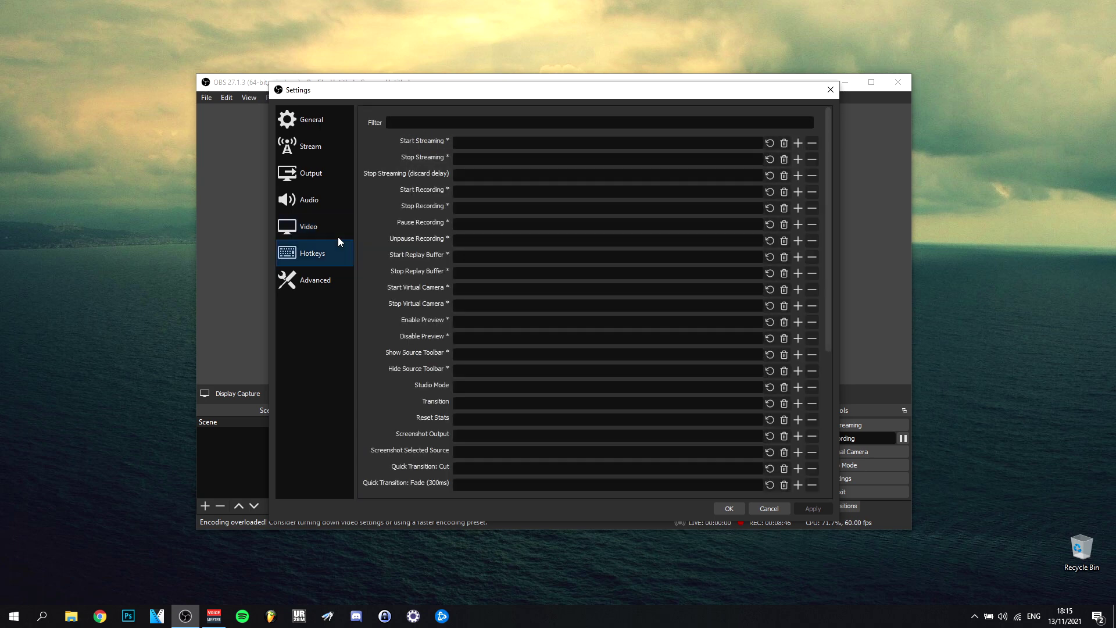
pyautogui.scroll(-5, 406, 244)
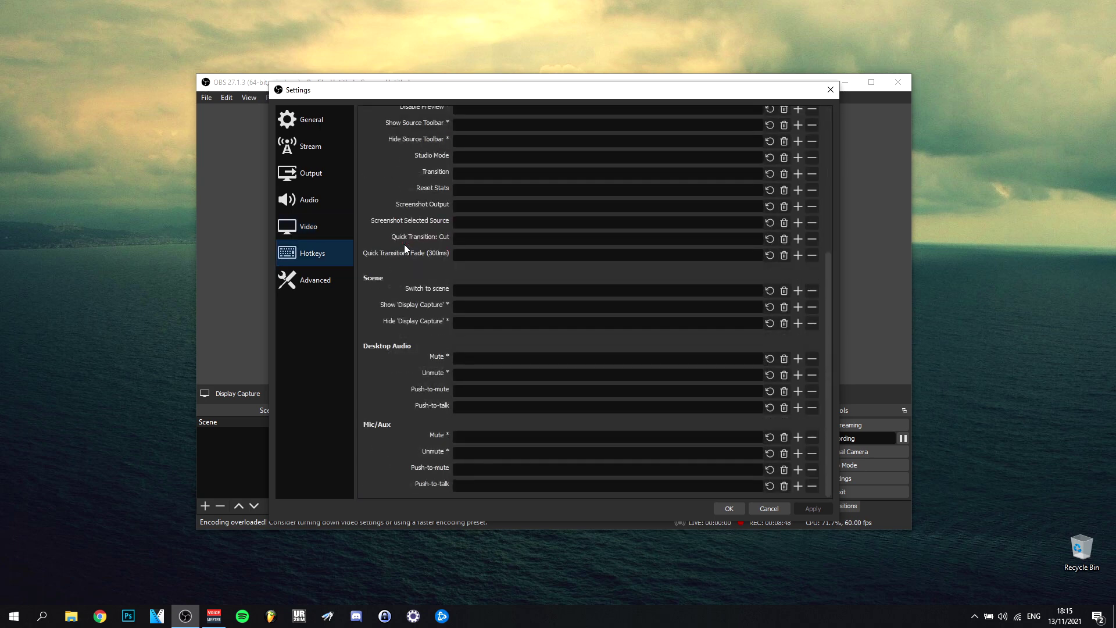
pyautogui.scroll(5, 405, 249)
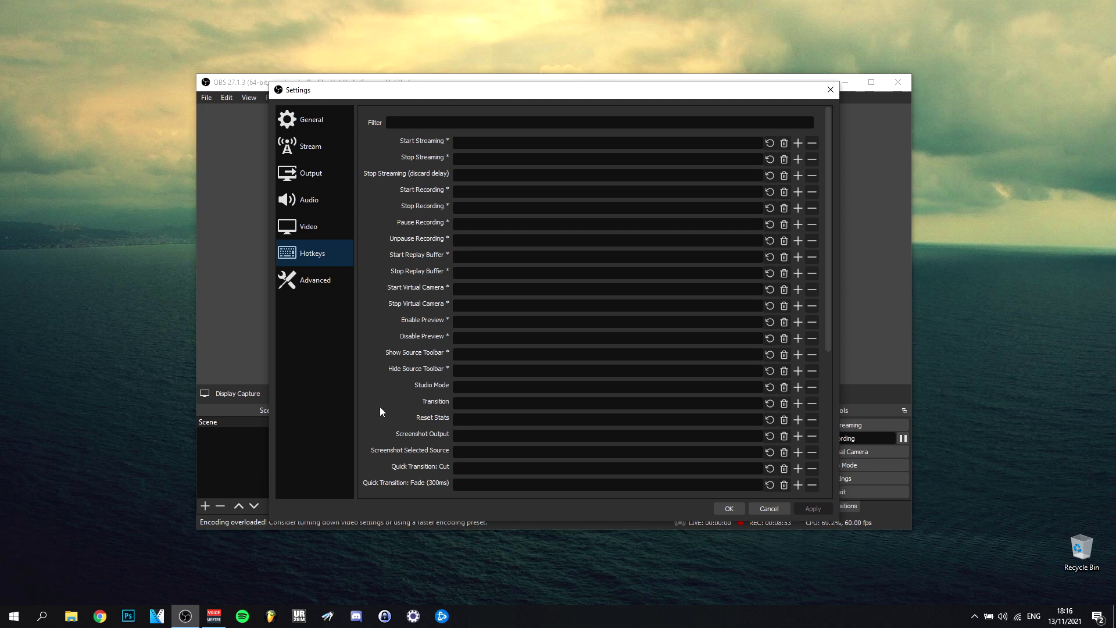
pyautogui.click(473, 143)
pyautogui.scroll(-5, 423, 290)
pyautogui.scroll(5, 421, 289)
pyautogui.click(336, 283)
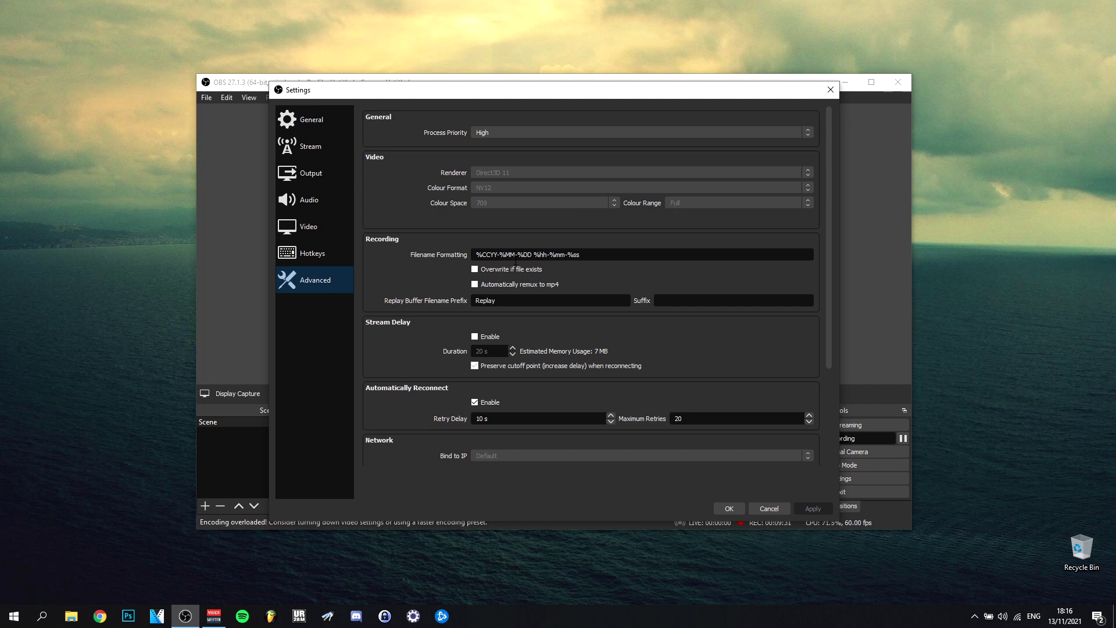
# Review Advanced settings: stream delay disabled at 20 s, auto-reconnect up to 20 retries.
pyautogui.scroll(-3, 403, 265)
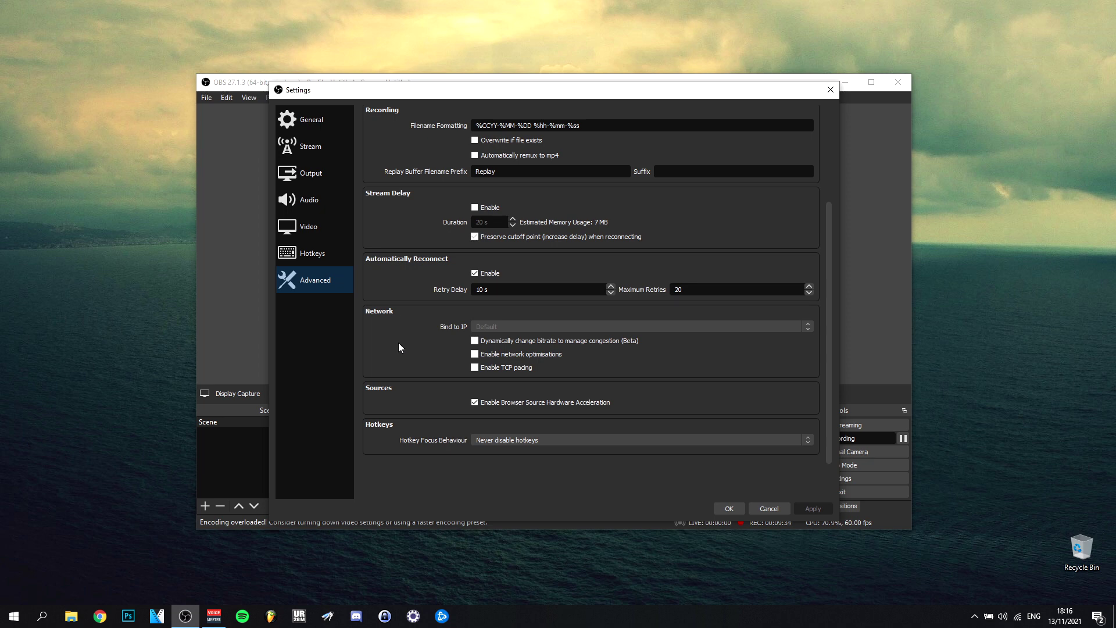
pyautogui.scroll(3, 399, 347)
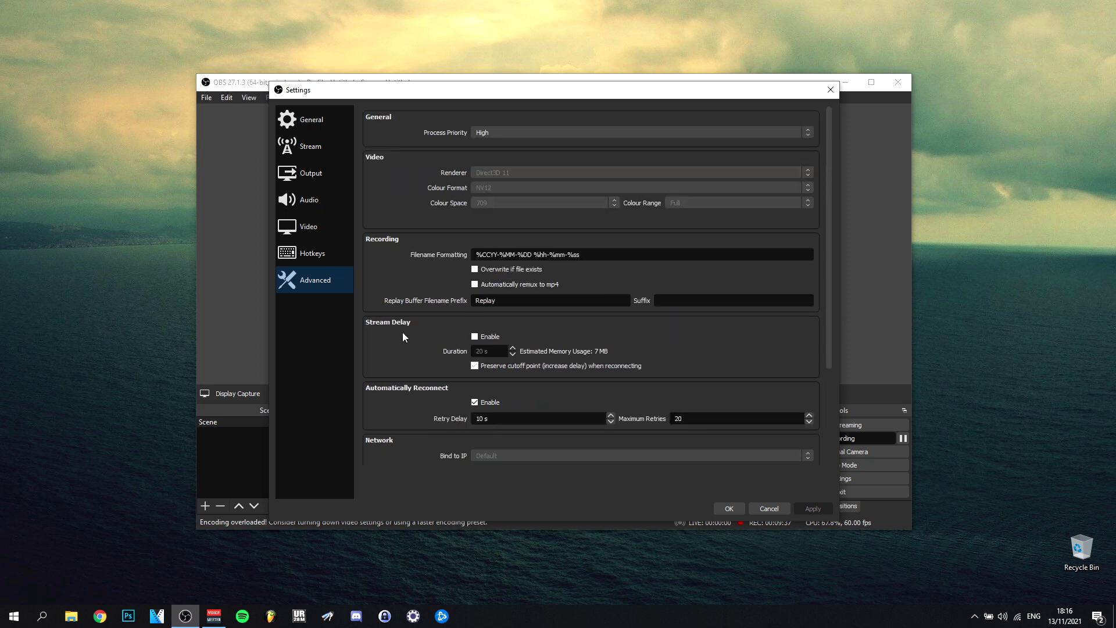